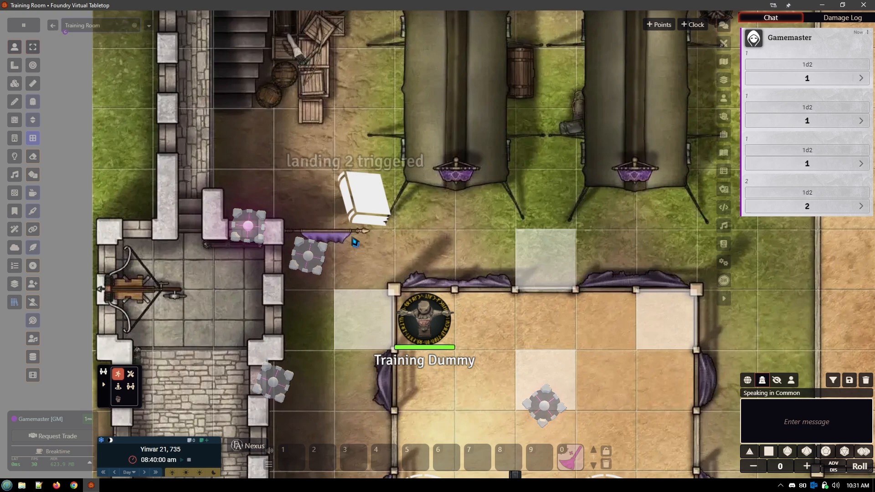
Inspect the trigger actions of the book tile, including its Jump to Landing and Scrolling Text entries
click(15, 84)
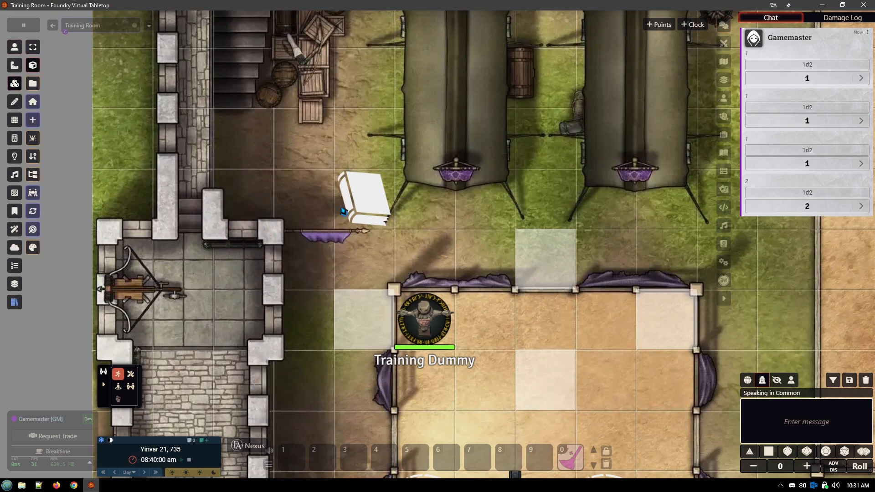
double_click(343, 211)
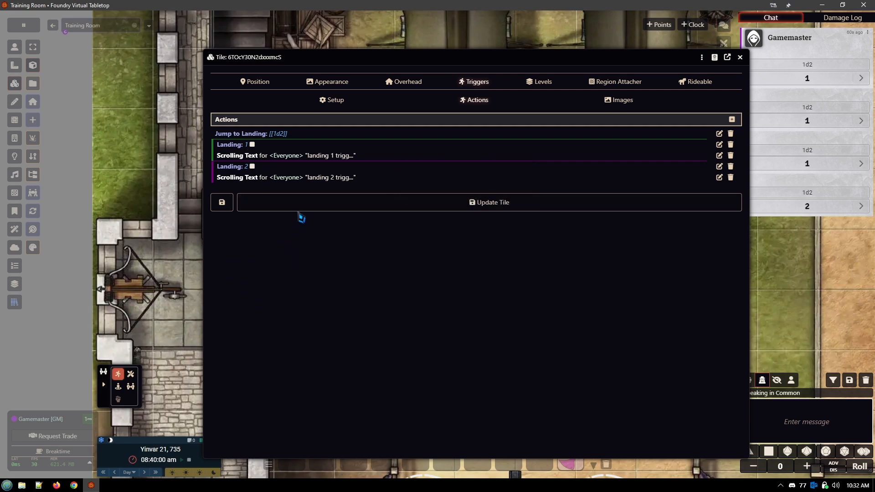
click(740, 60)
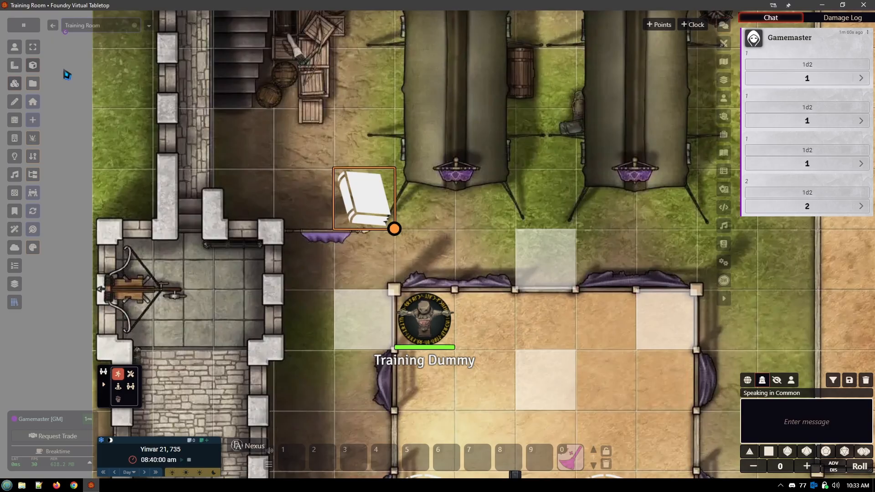
Test the random teleport by repeatedly moving the Training Dummy token onto the trigger tile just west of the arena
click(15, 47)
click(412, 321)
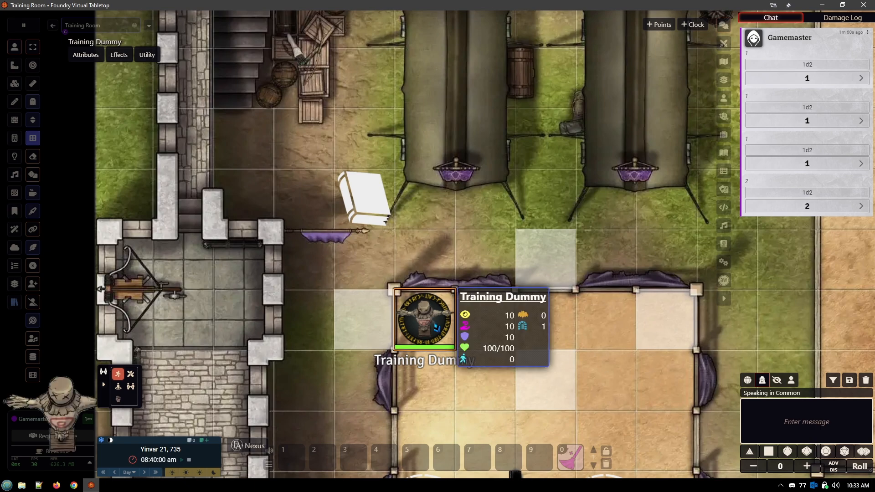
key(Left)
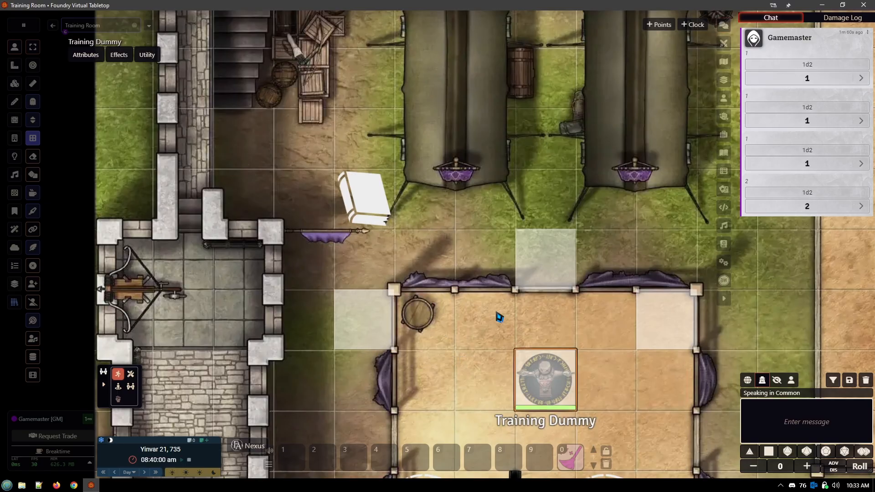
key(Up)
key(Left)
key(Left)
key(Left)
key(Left)
key(Left)
key(Up)
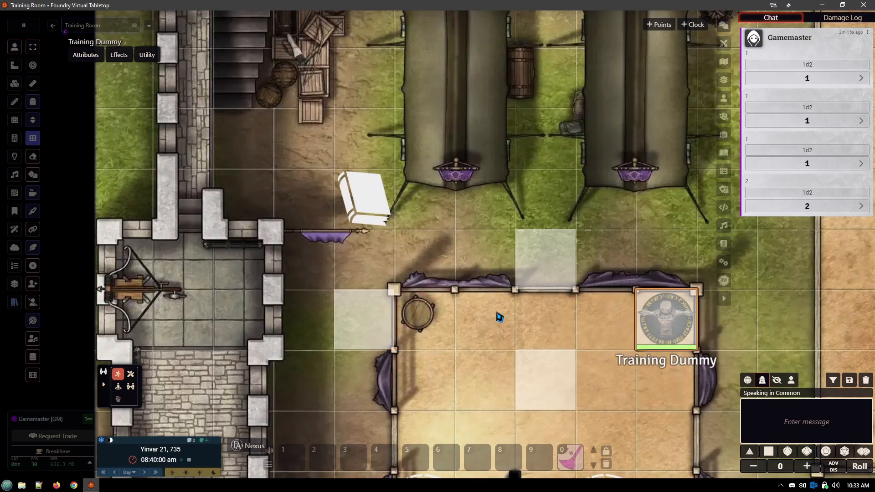
key(Left)
key(Left)
key(Left)
key(Left)
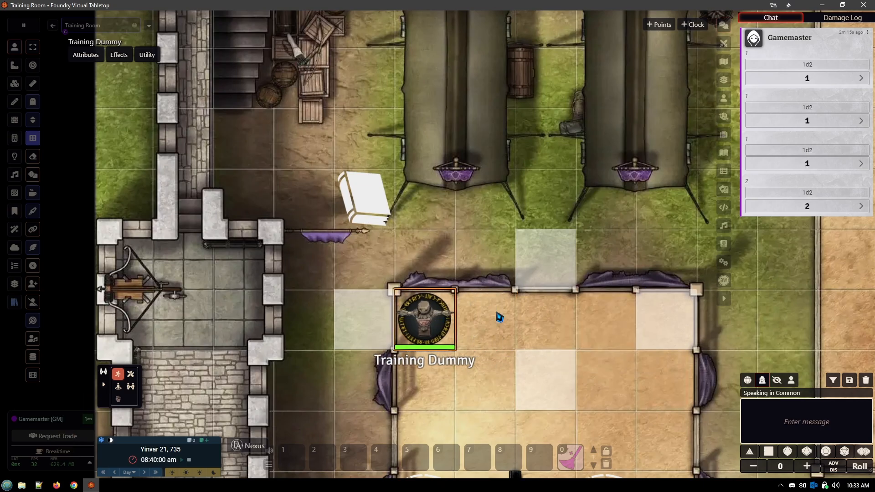
key(Left)
key(Left)
key(Left)
key(Left)
key(Left)
key(Left)
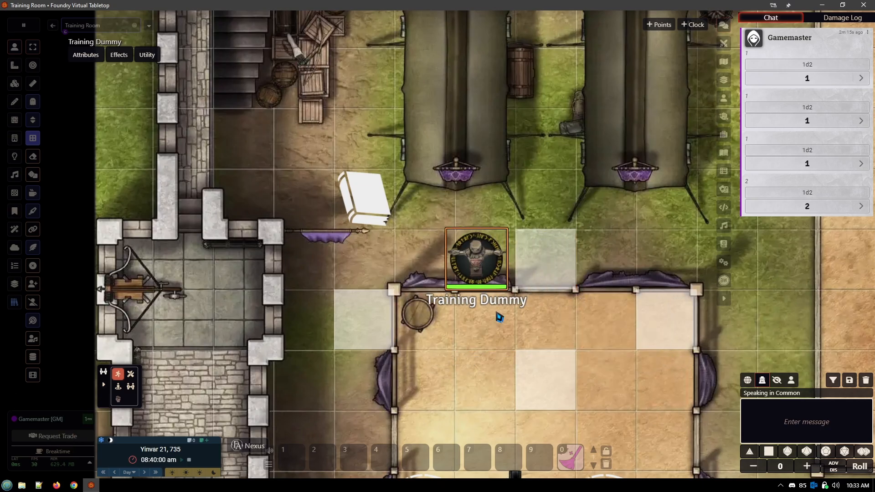
key(Down)
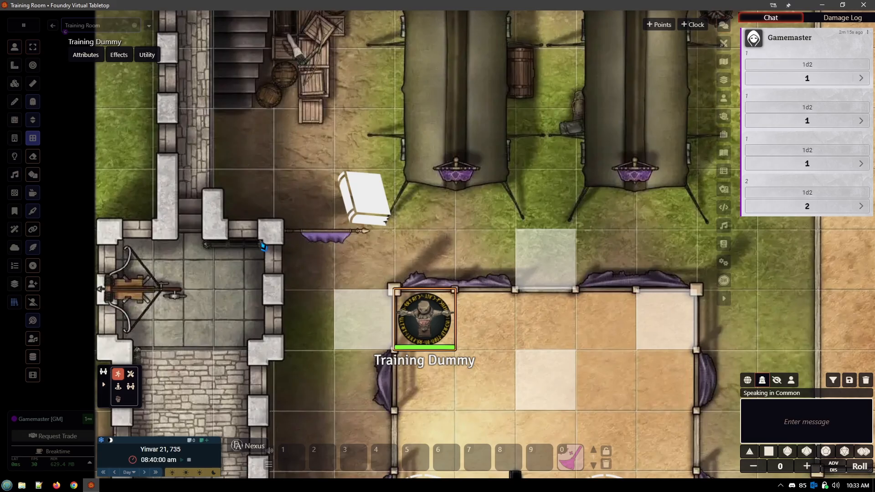
Open the trigger tile just west of the Training Dummy and view its trigger actions
click(15, 84)
click(372, 325)
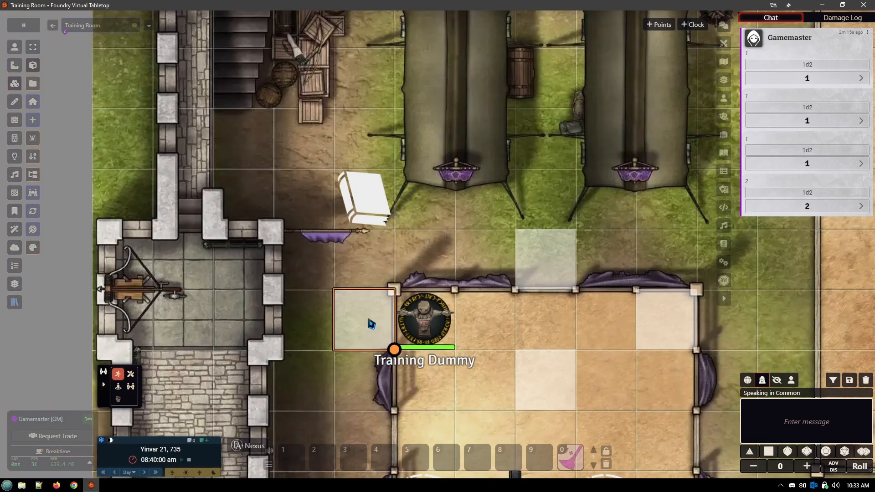
double_click(371, 325)
click(608, 75)
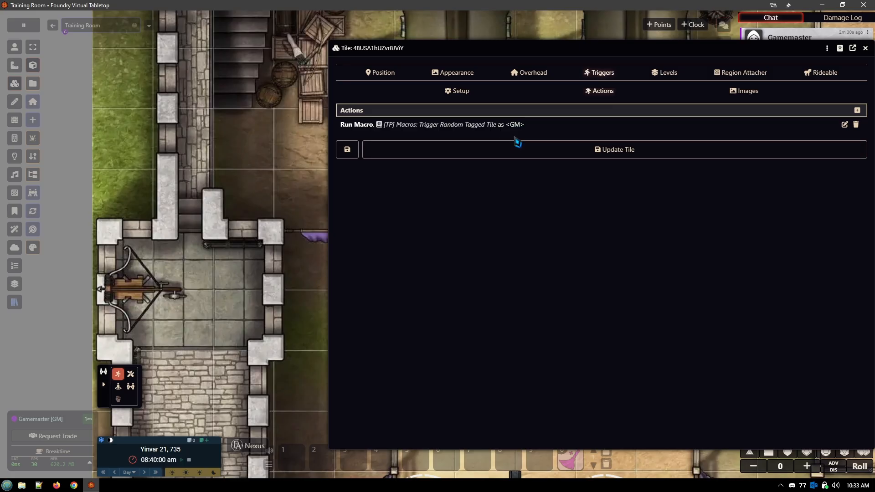
drag(594, 55, 407, 51)
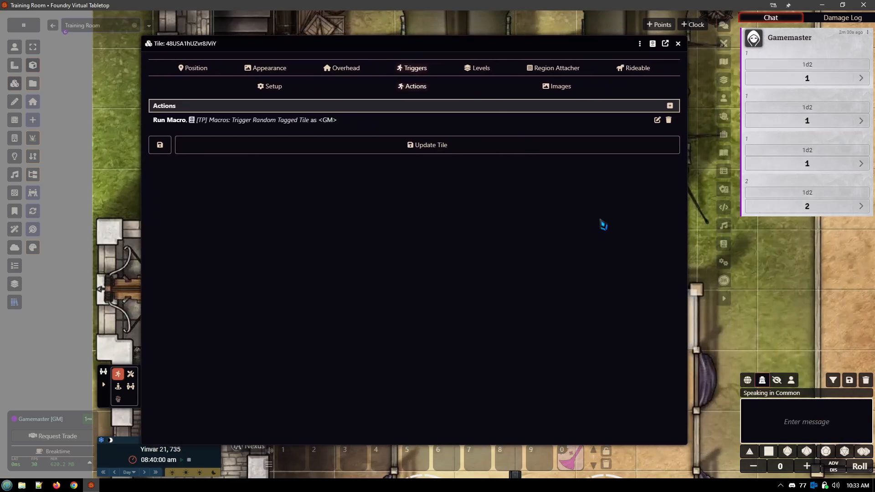
Open the [TP] Macros compendium in Traps & Puzzles and locate the Trigger Random Tagged Tile macro
click(726, 243)
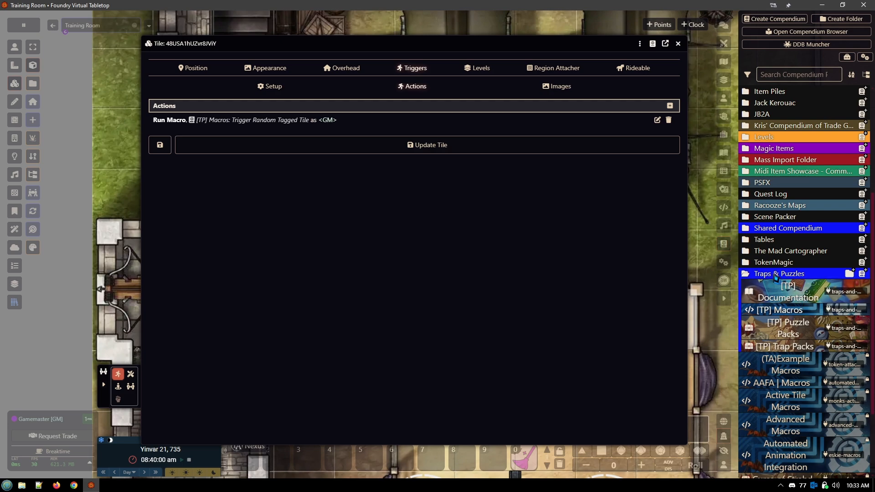
click(787, 315)
scroll(148, 337, down, 1)
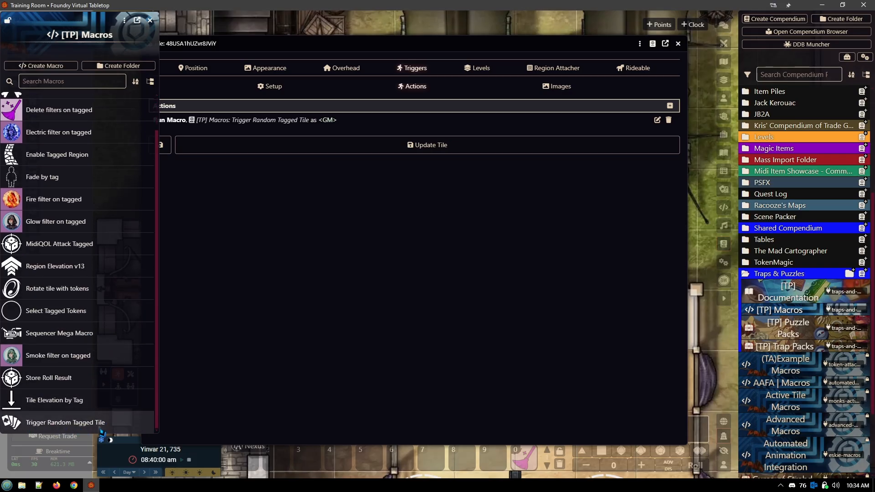
Inspect the Run Macro action's arguments and run-as setting, and close the tile and compendium windows without changes
click(658, 120)
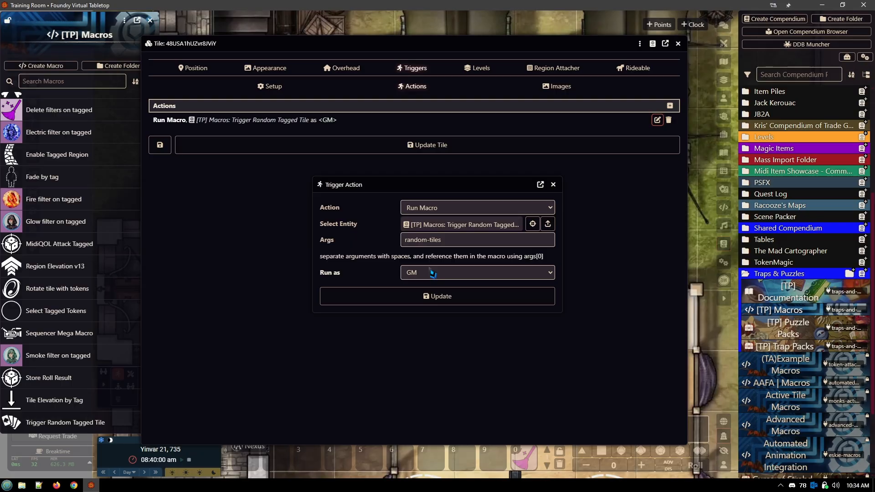
click(553, 185)
click(678, 43)
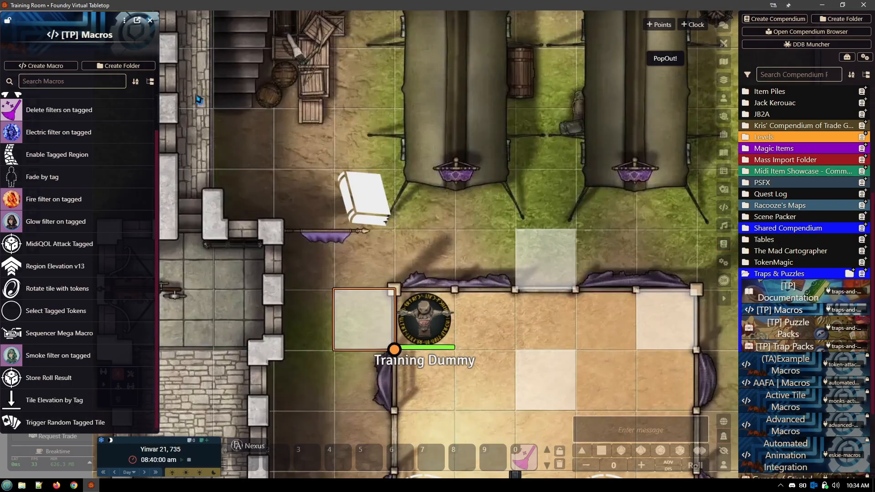
click(150, 20)
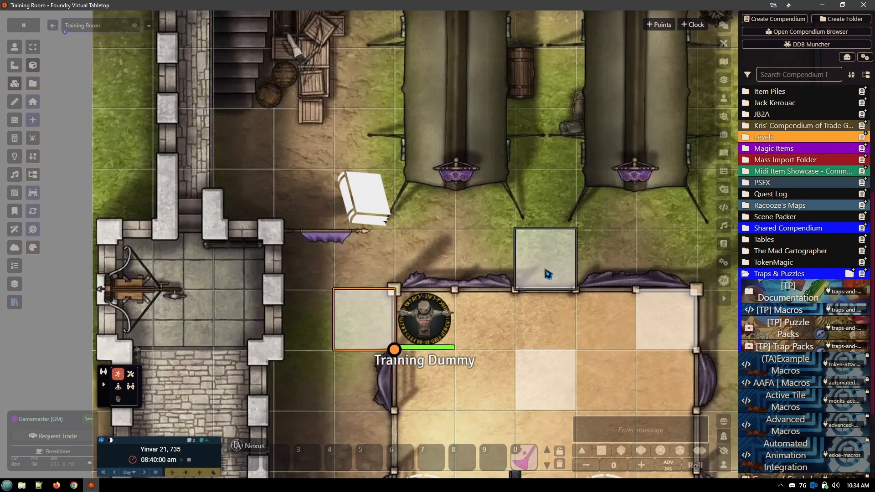
Inspect the Tagger tag and the trigger action of the tile just outside the arena's north wall
double_click(552, 259)
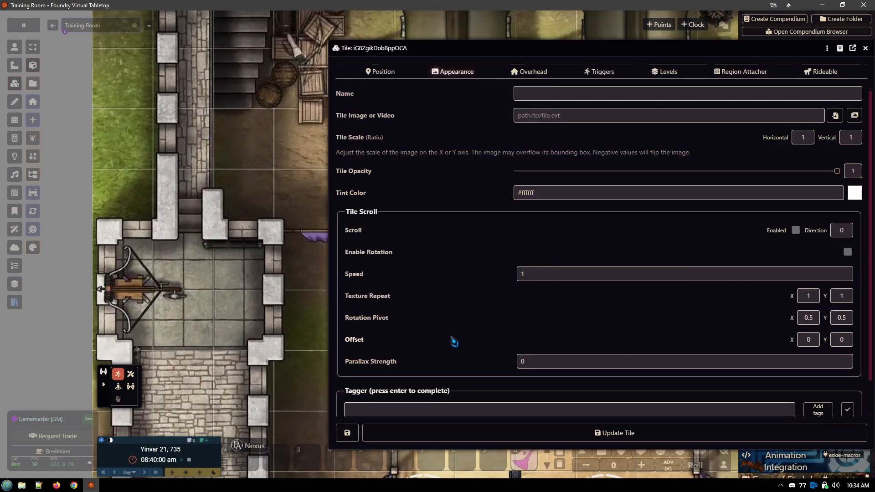
scroll(453, 342, down, 1)
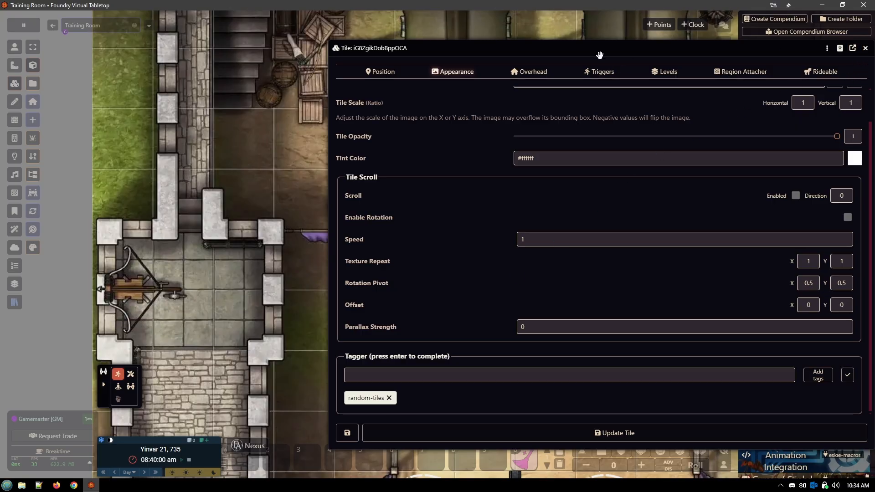
drag(599, 55, 435, 59)
click(436, 77)
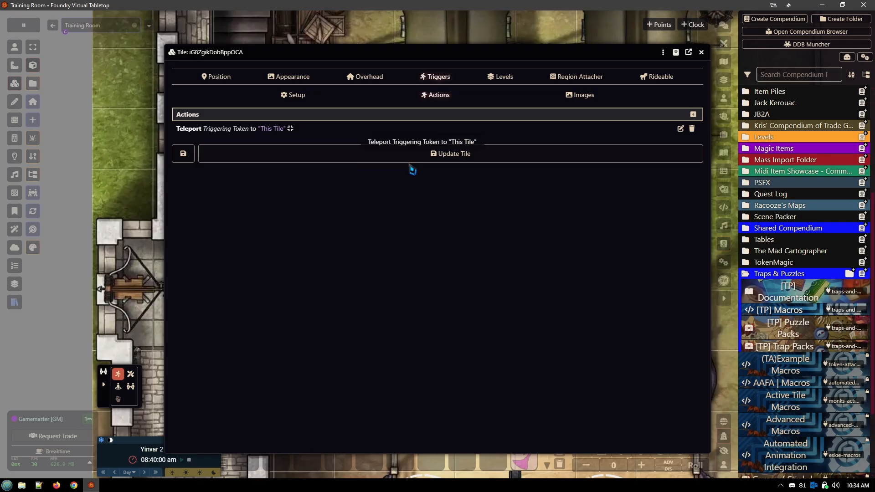
click(701, 52)
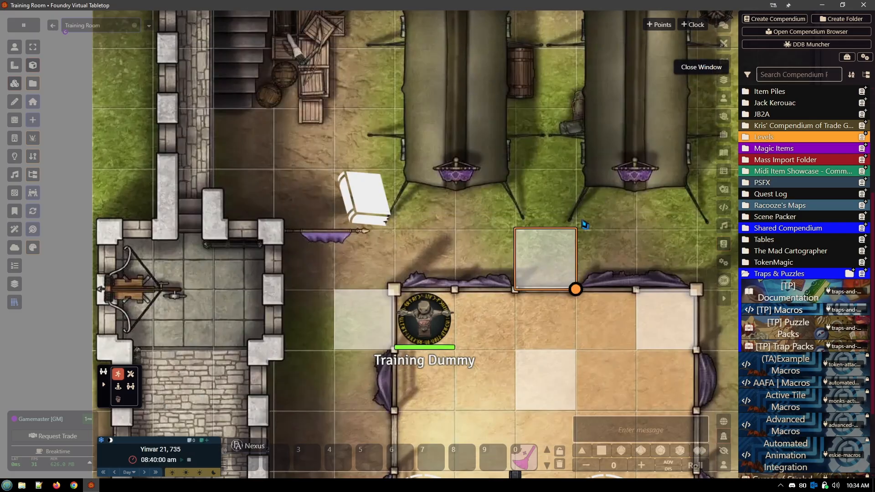
double_click(481, 291)
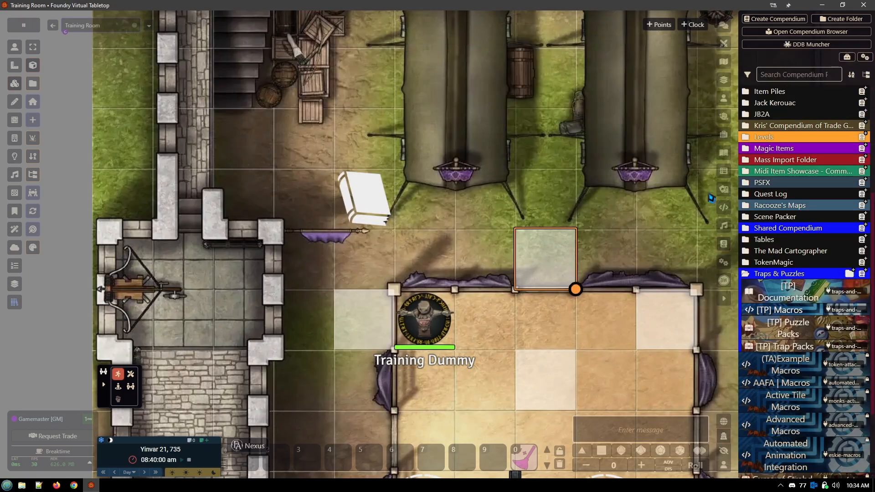
click(866, 48)
Copy the tagged teleport tile and paste three copies around the arena's east side, two outside the wall and one inside
key(ctrl+c)
drag(606, 337, 401, 259)
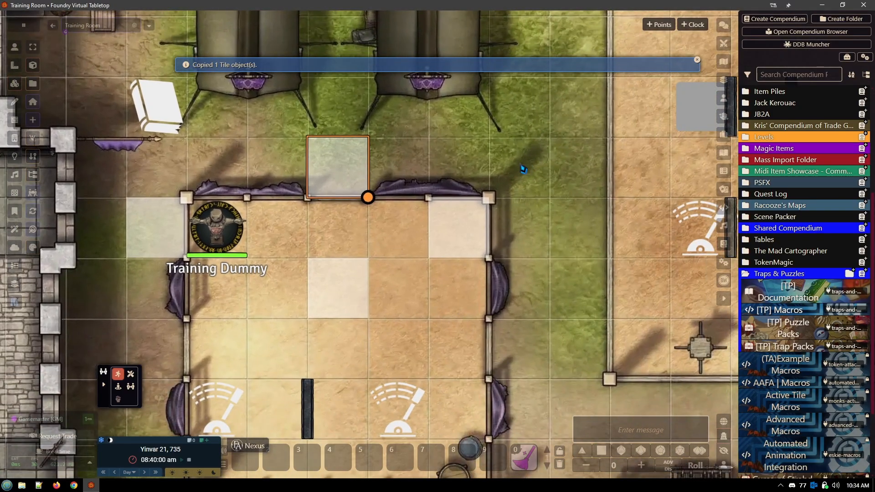
key(ctrl+v)
key(ctrl+v)
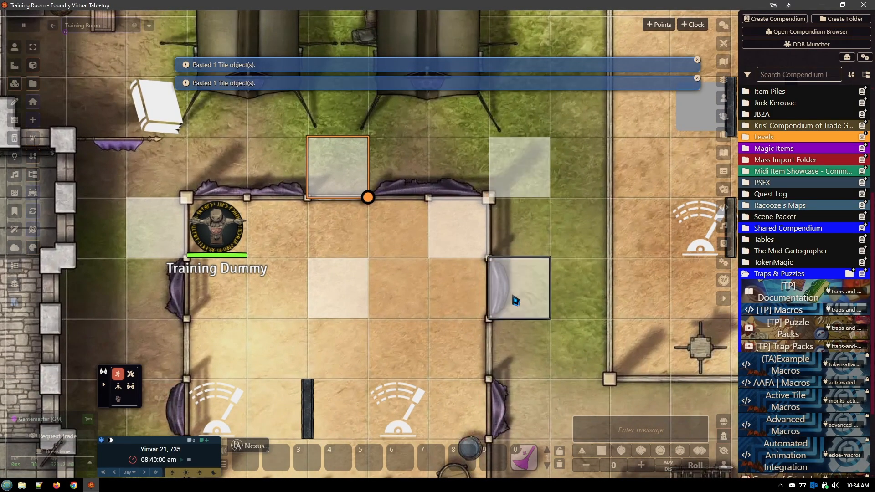
key(ctrl+v)
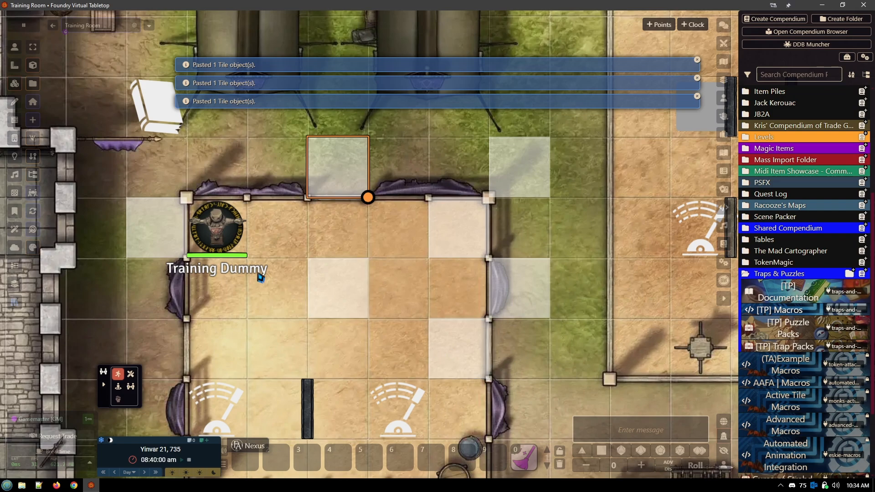
Select the Training Dummy token and move it west onto the trigger tile to test the added destinations
click(15, 47)
click(217, 227)
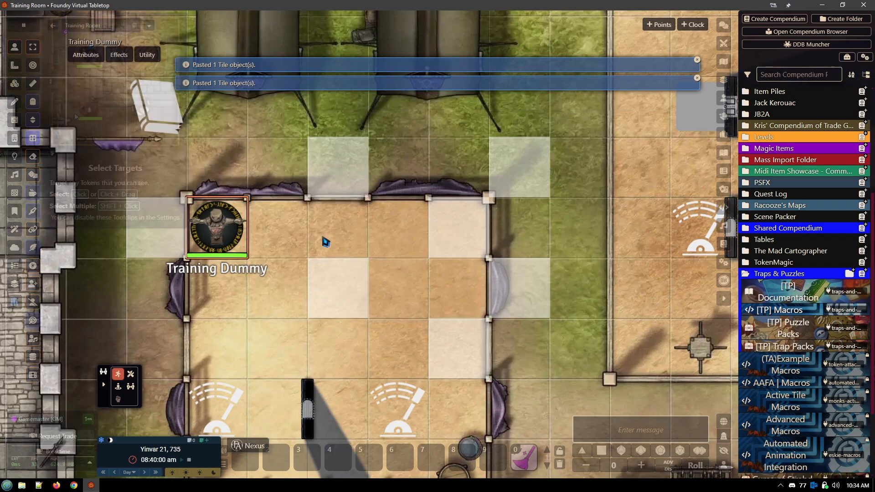
key(Left)
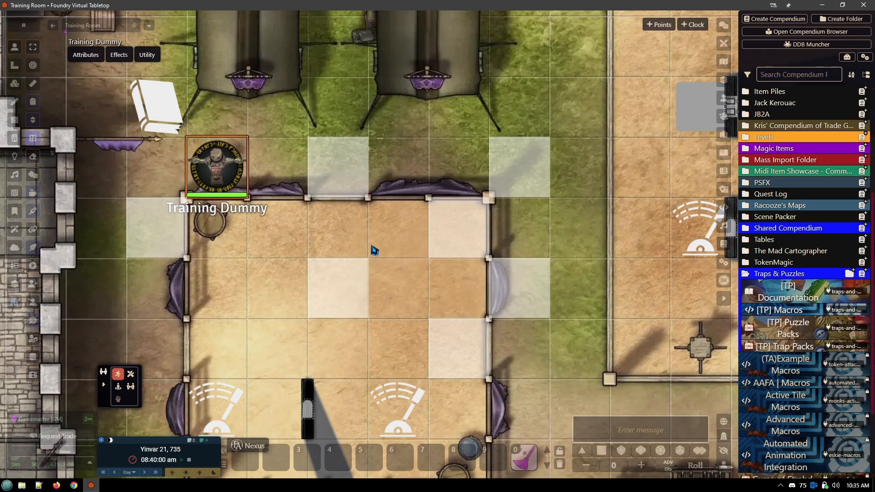
Inspect the trigger setup and actions of the original teleport tile outside the arena's north wall, and close it
click(14, 84)
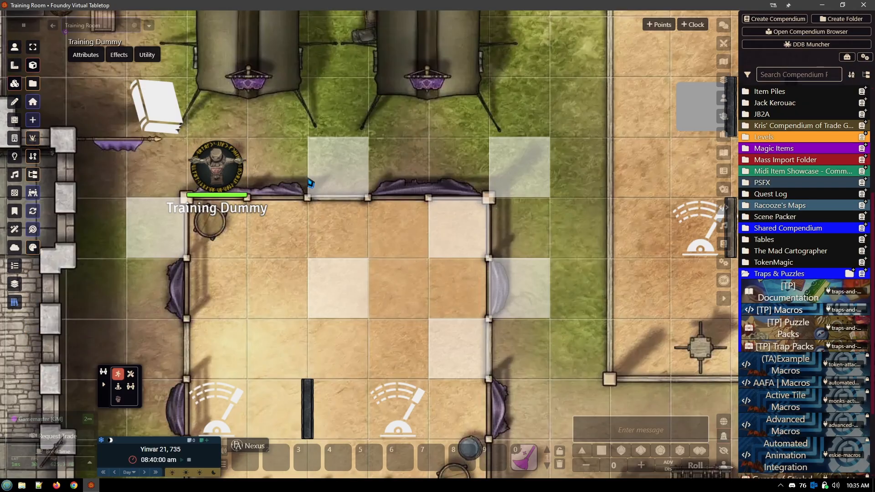
double_click(350, 170)
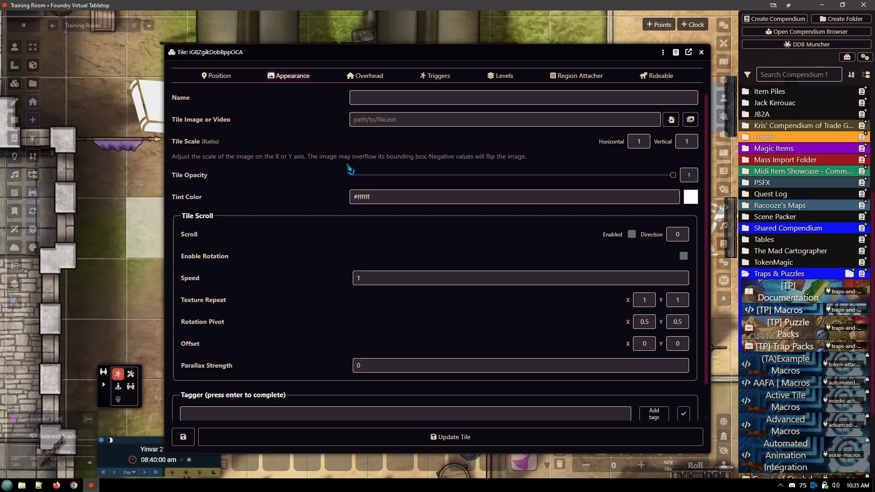
click(434, 77)
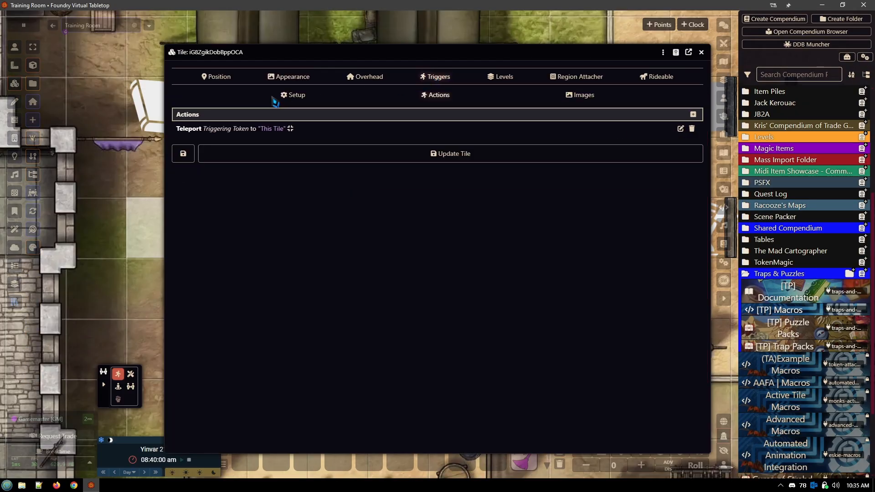
click(287, 95)
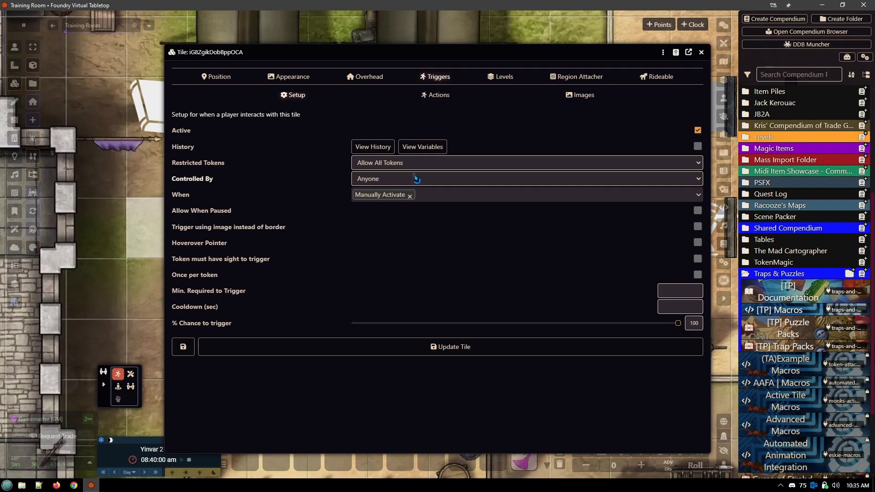
click(437, 98)
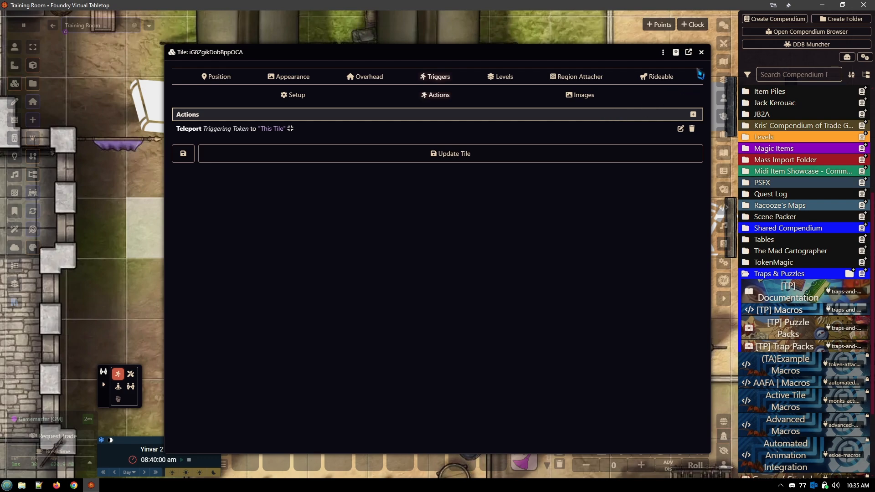
click(701, 52)
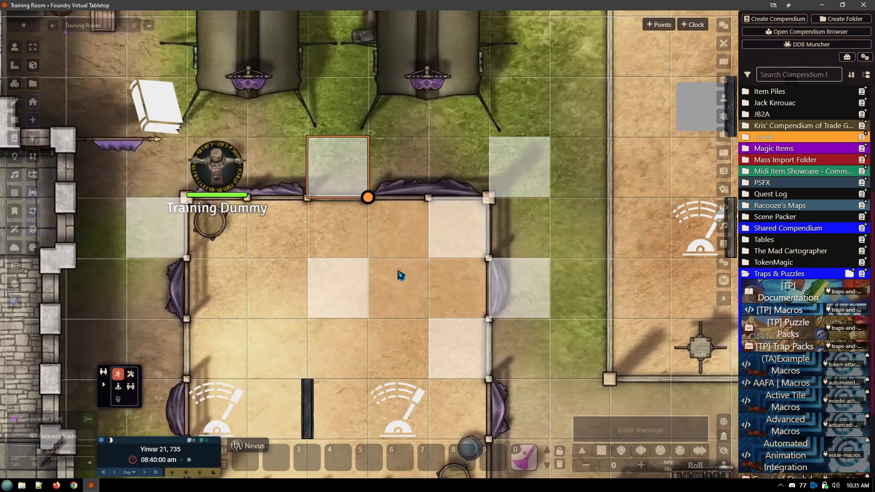
Review the Teleport action's settings on the north teleport tile and close its windows without changing anything
drag(401, 275, 375, 227)
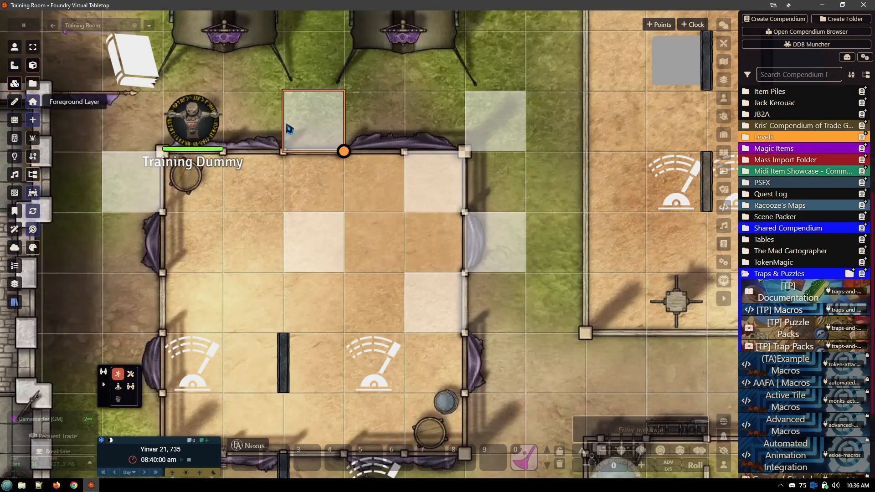
double_click(314, 135)
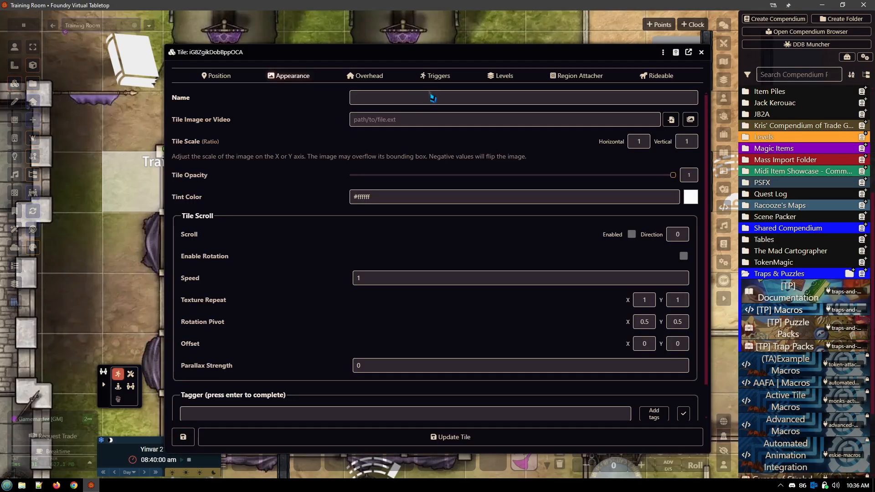
click(440, 77)
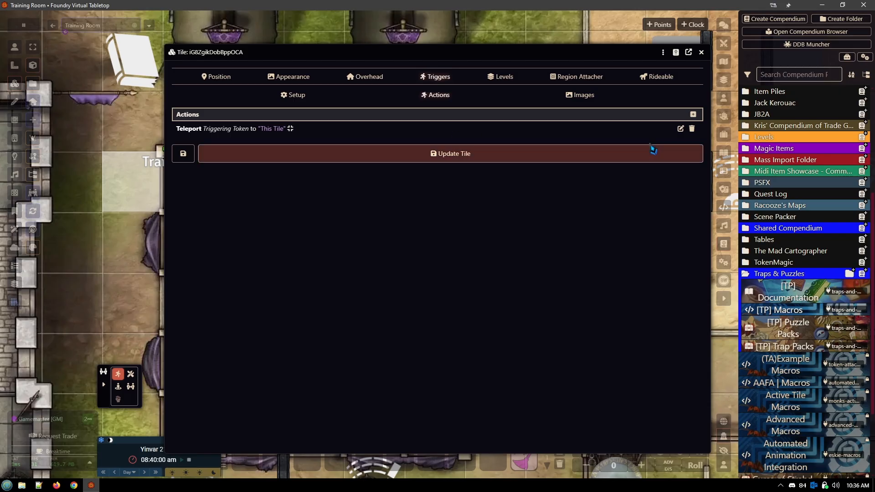
click(680, 128)
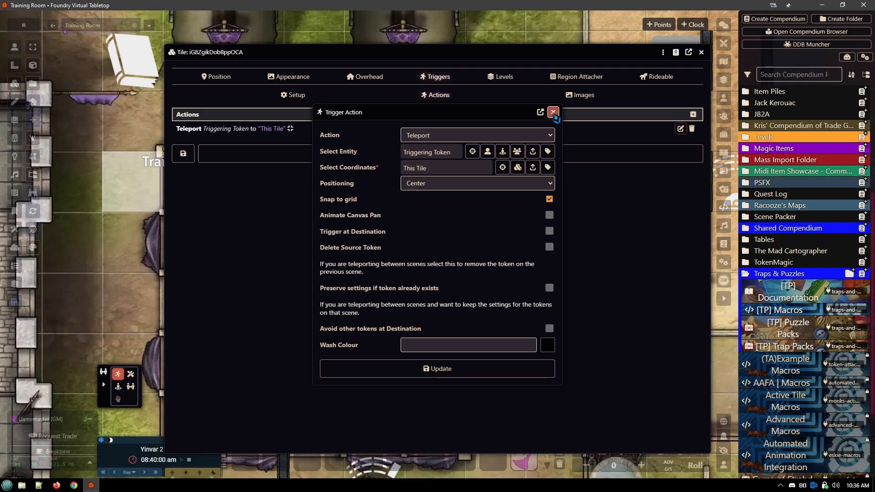
click(553, 112)
click(701, 52)
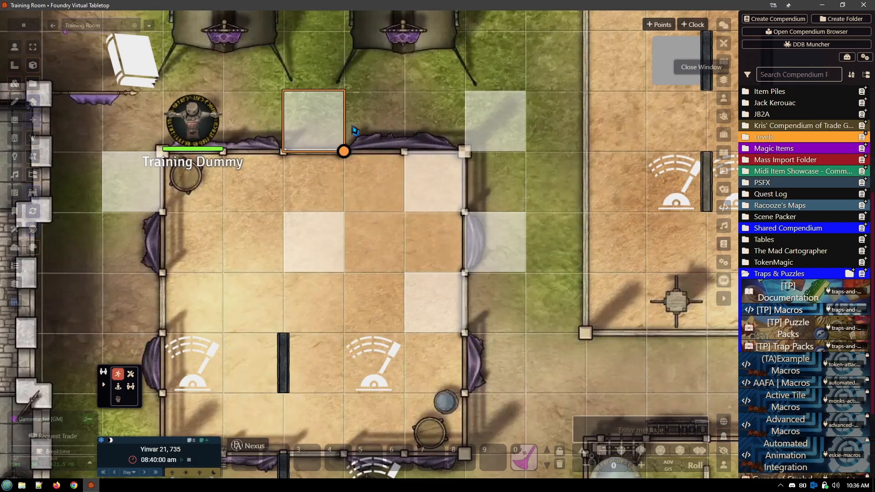